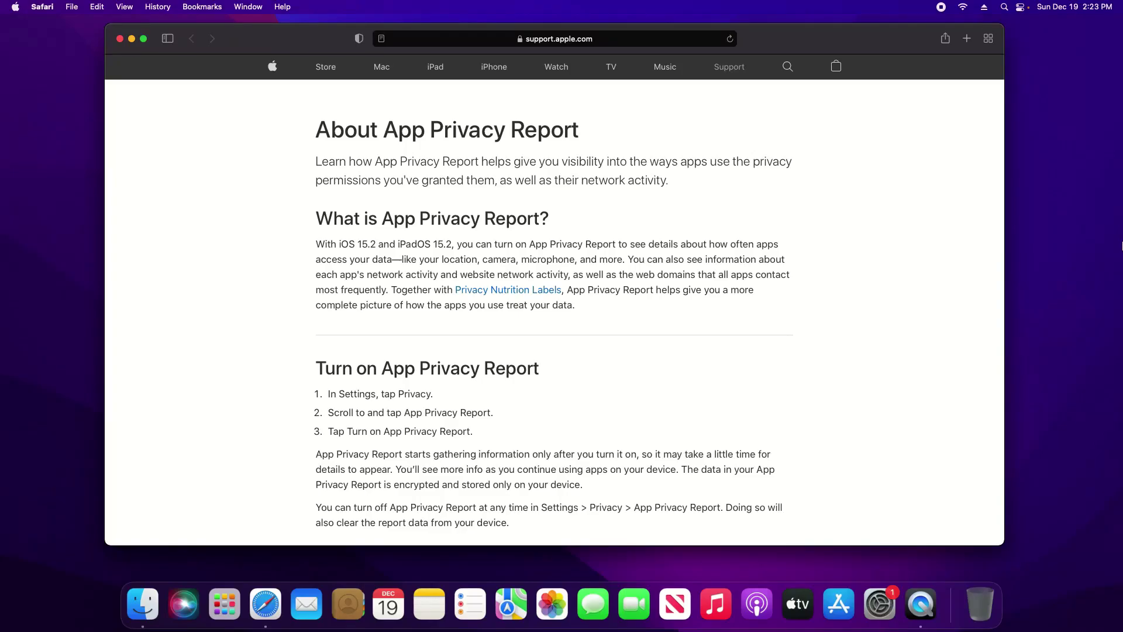
Highlight 'App Privacy Report' in the title, then 'iOS 15.2' in the first paragraph.
drag(384, 131, 571, 133)
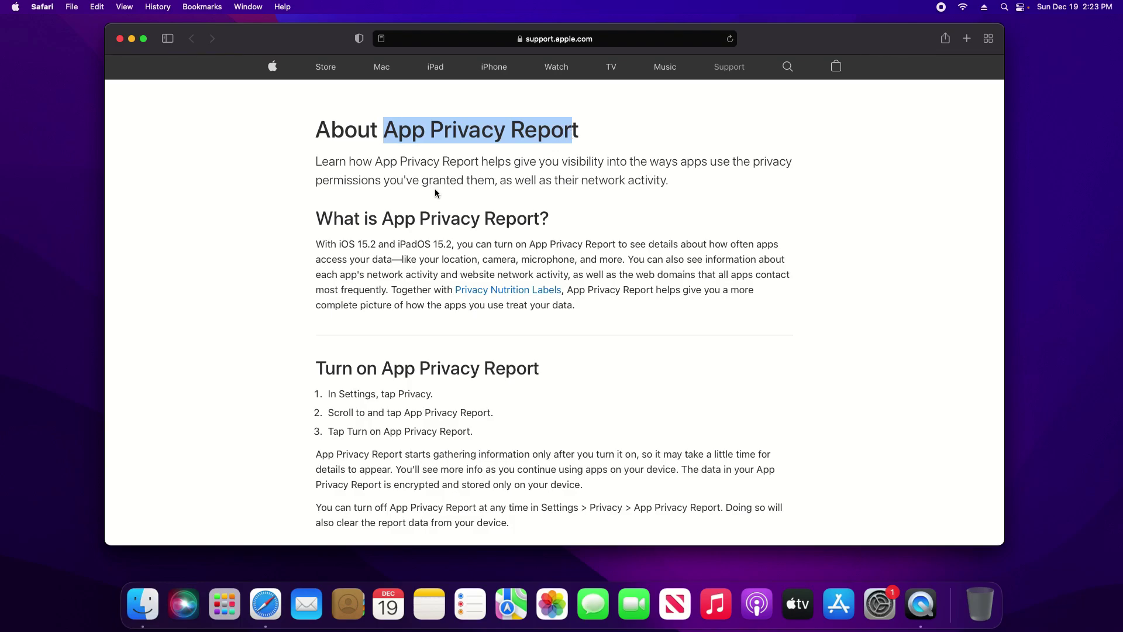
drag(339, 246, 382, 246)
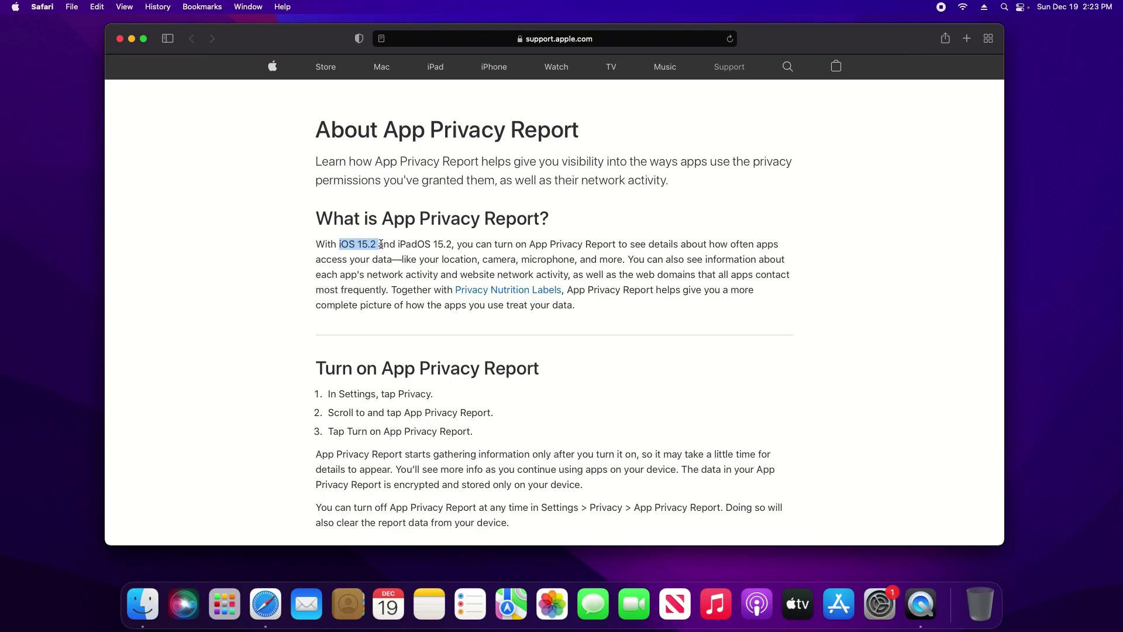
Clear the text highlight and scroll down to the Network Activity section.
click(266, 260)
scroll(266, 260, down, 5)
scroll(267, 260, down, 2)
scroll(266, 260, down, 1)
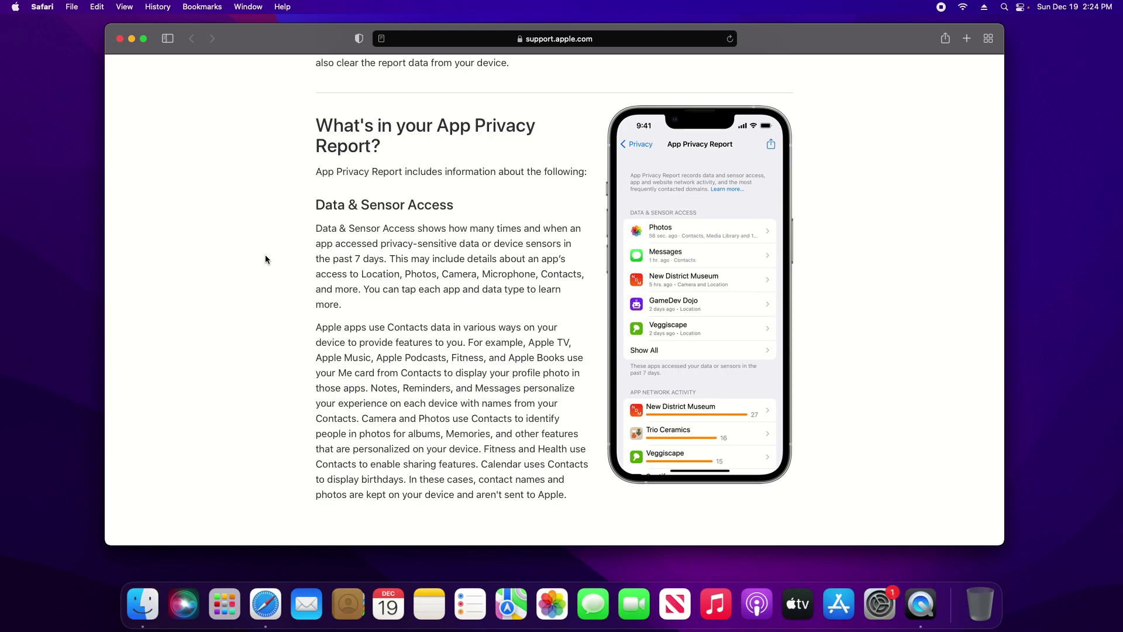
scroll(266, 259, down, 4)
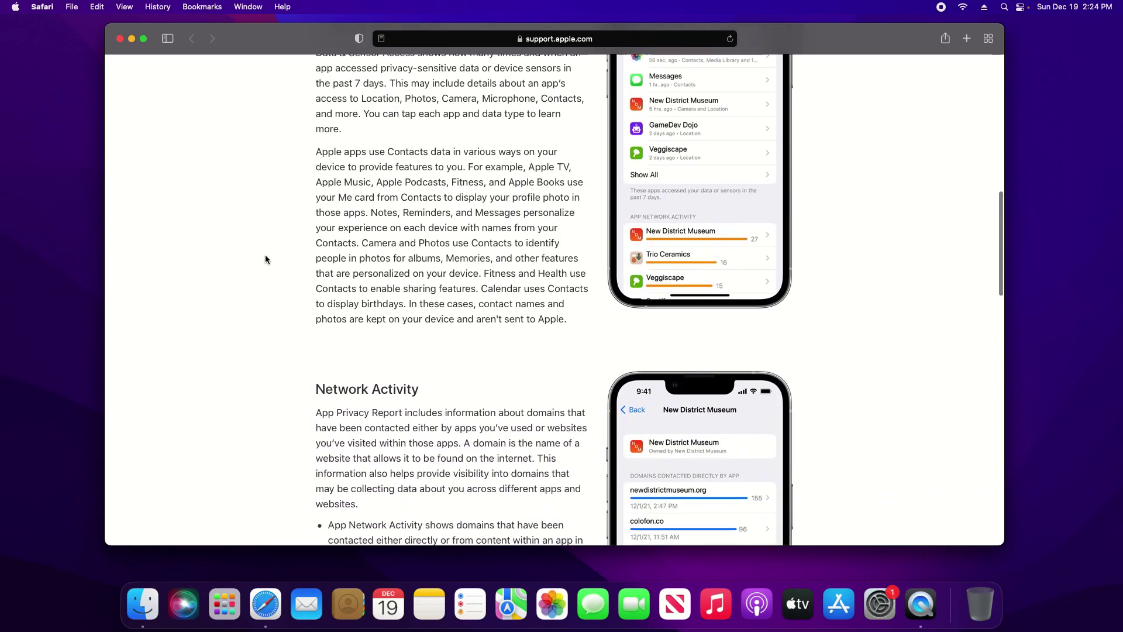
scroll(266, 259, down, 6)
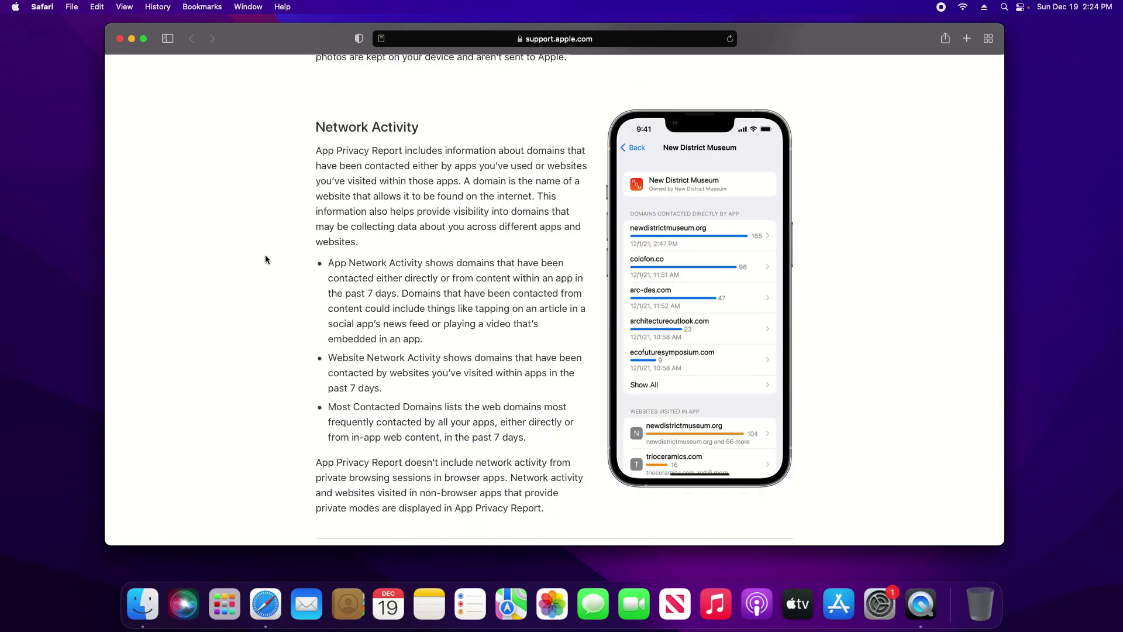